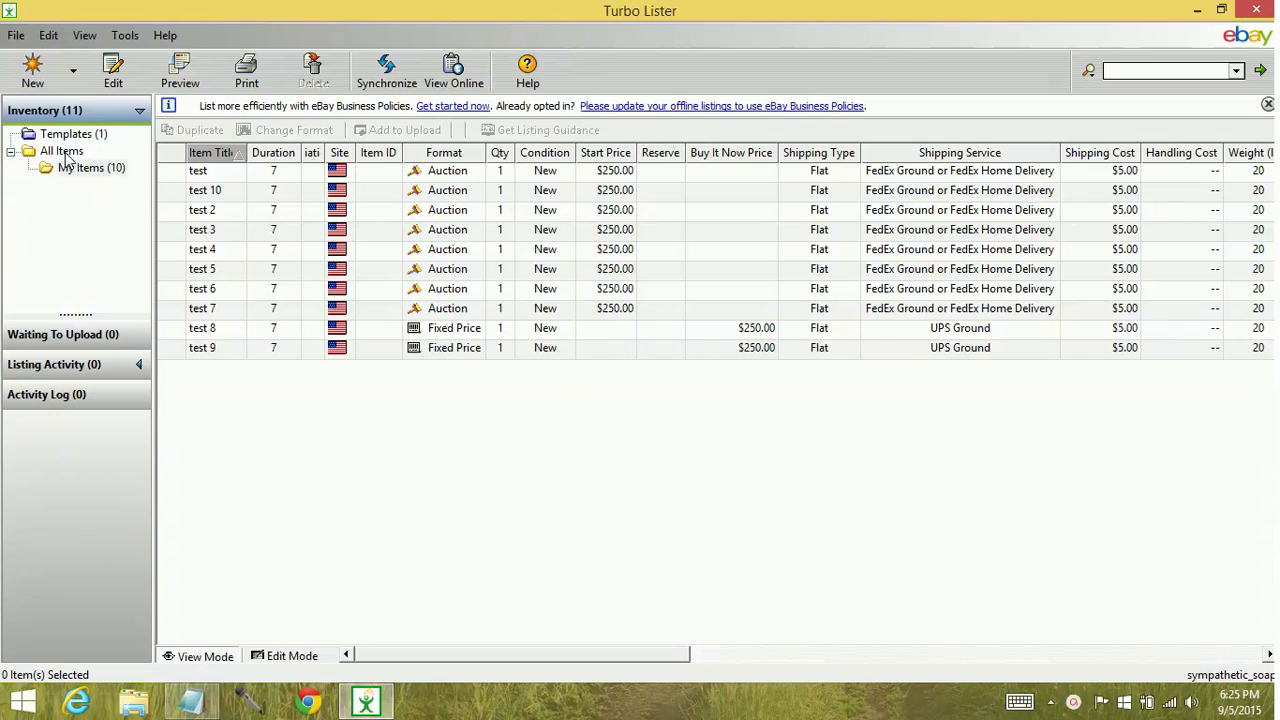
Create a top-level inventory folder named "folder 1" under All Items
left_click(62, 151)
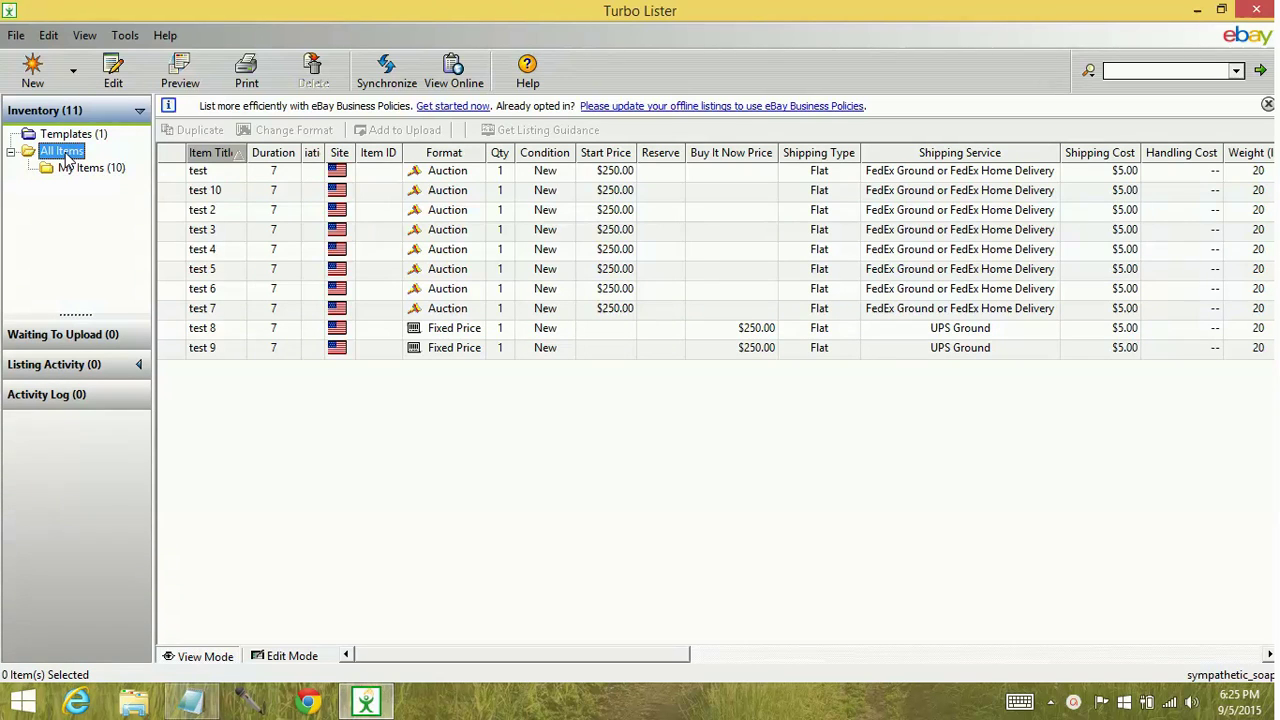
right_click(66, 158)
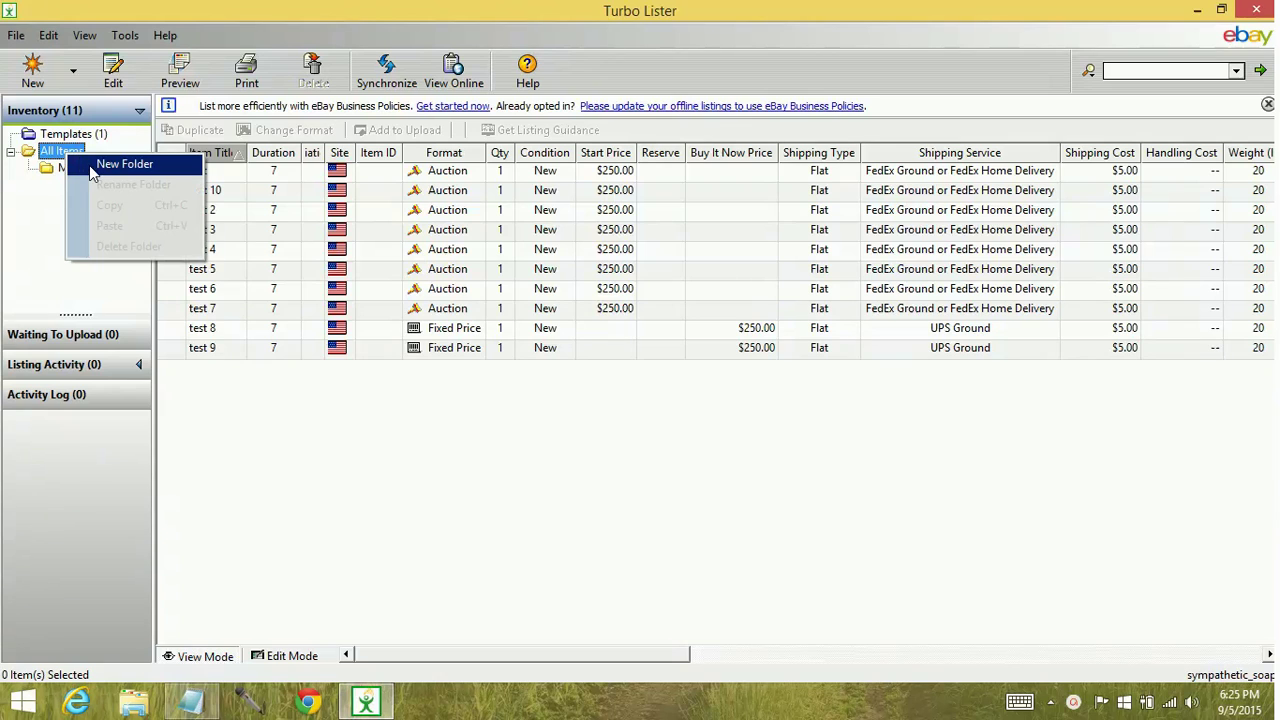
left_click(92, 166)
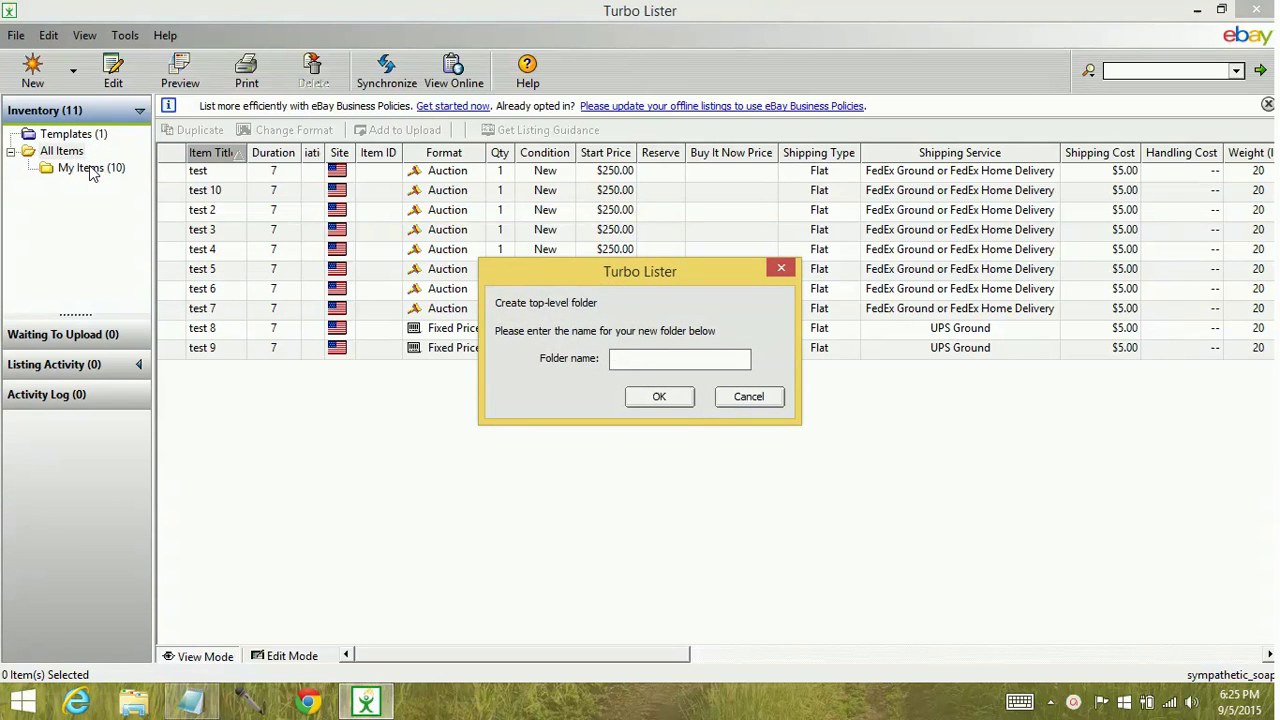
type("folde")
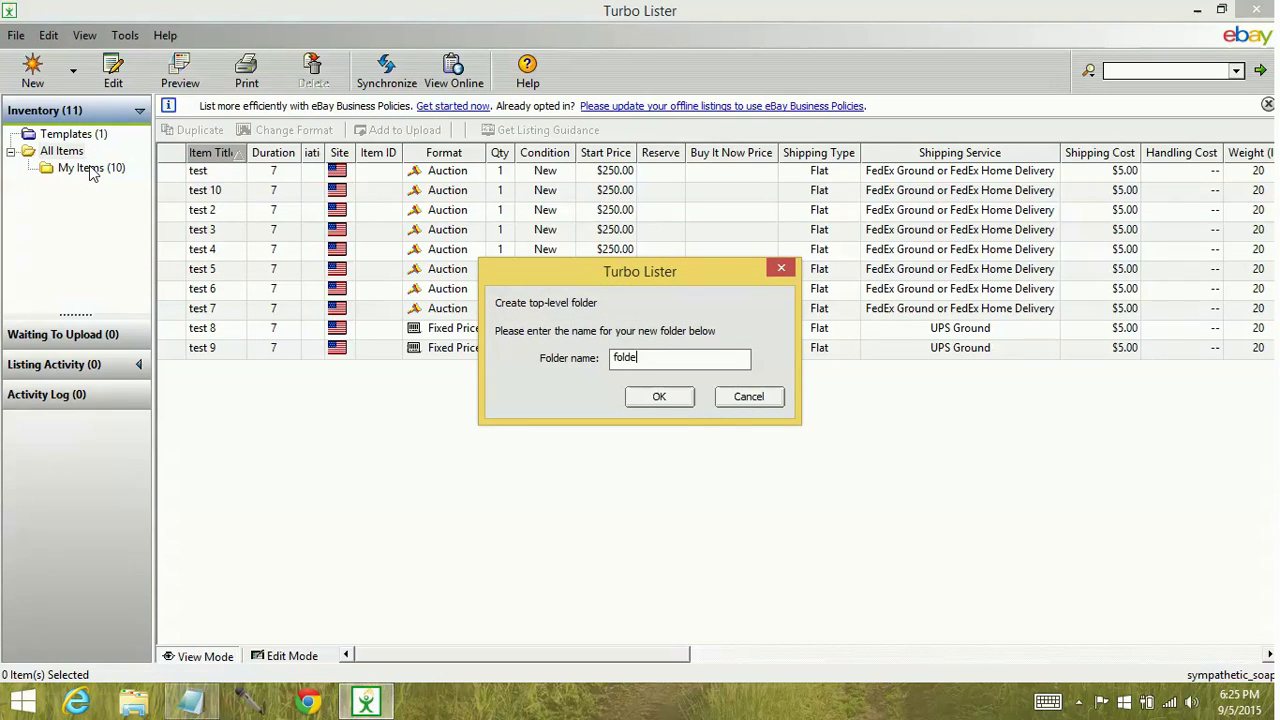
type("r 1")
key("Return")
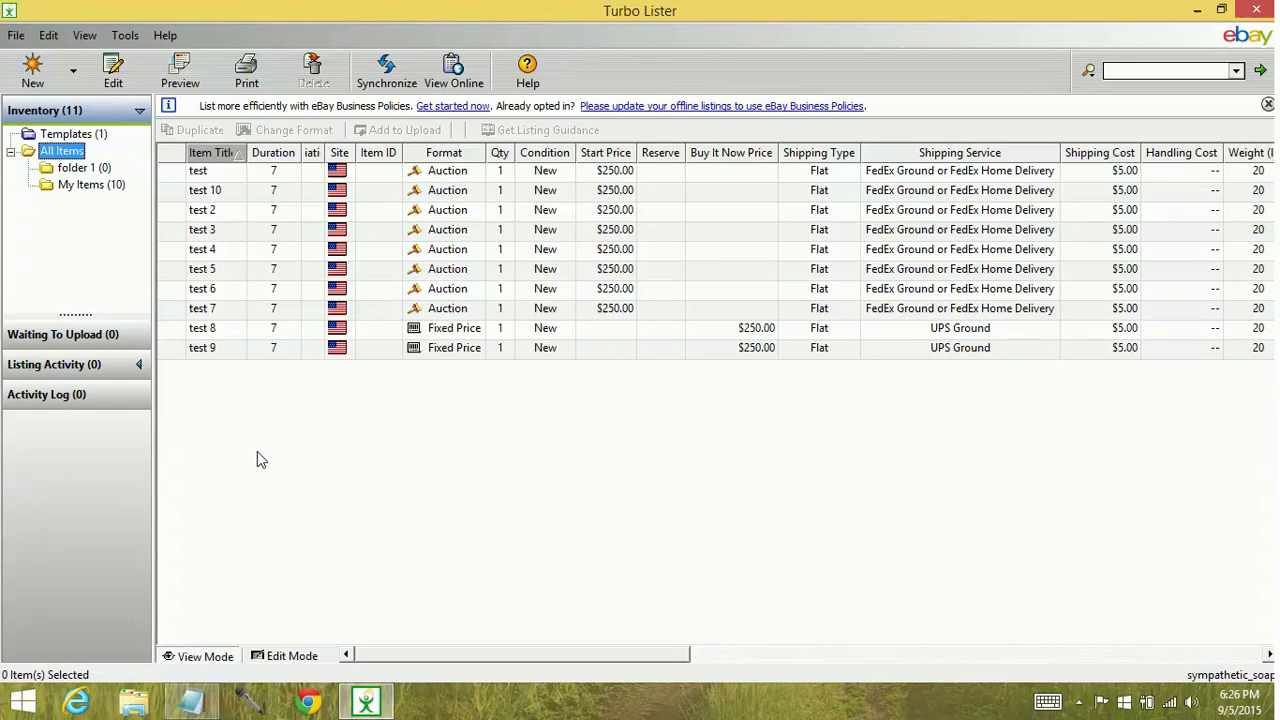
Create a subfolder named "folder 2" inside the My Items folder
left_click(90, 185)
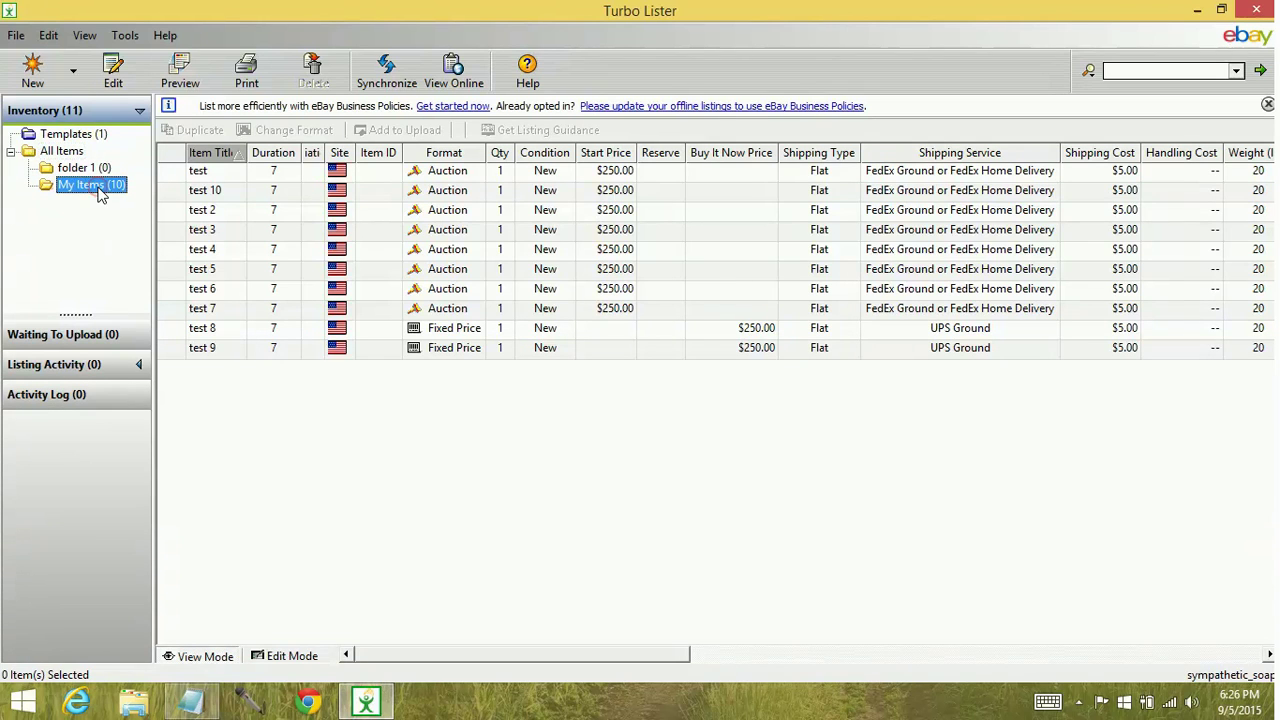
right_click(99, 194)
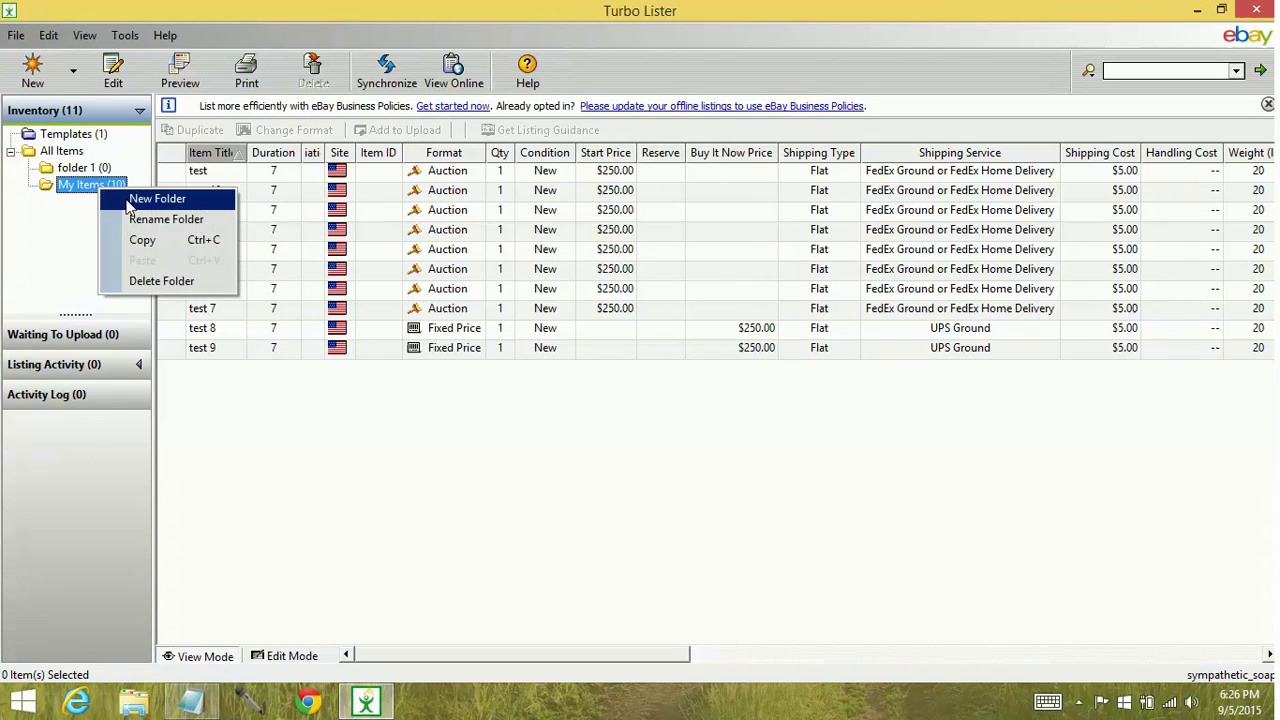
left_click(125, 199)
type("folder 2")
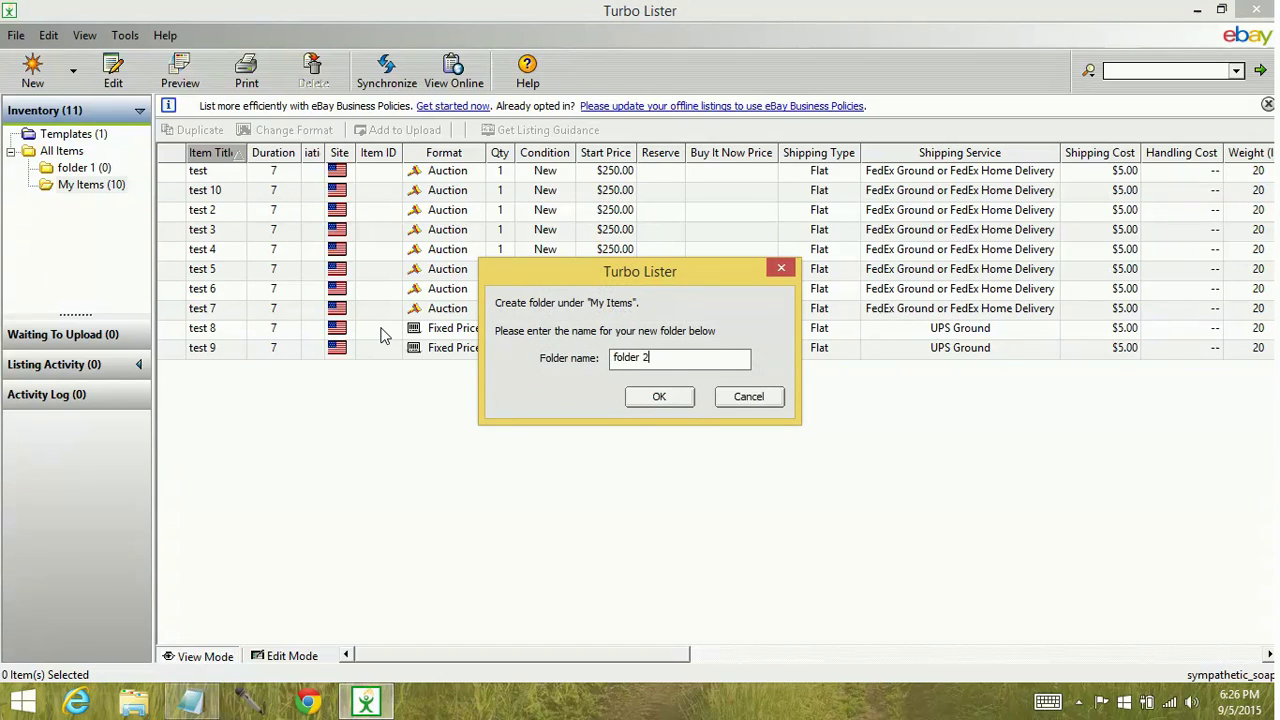
key("Return")
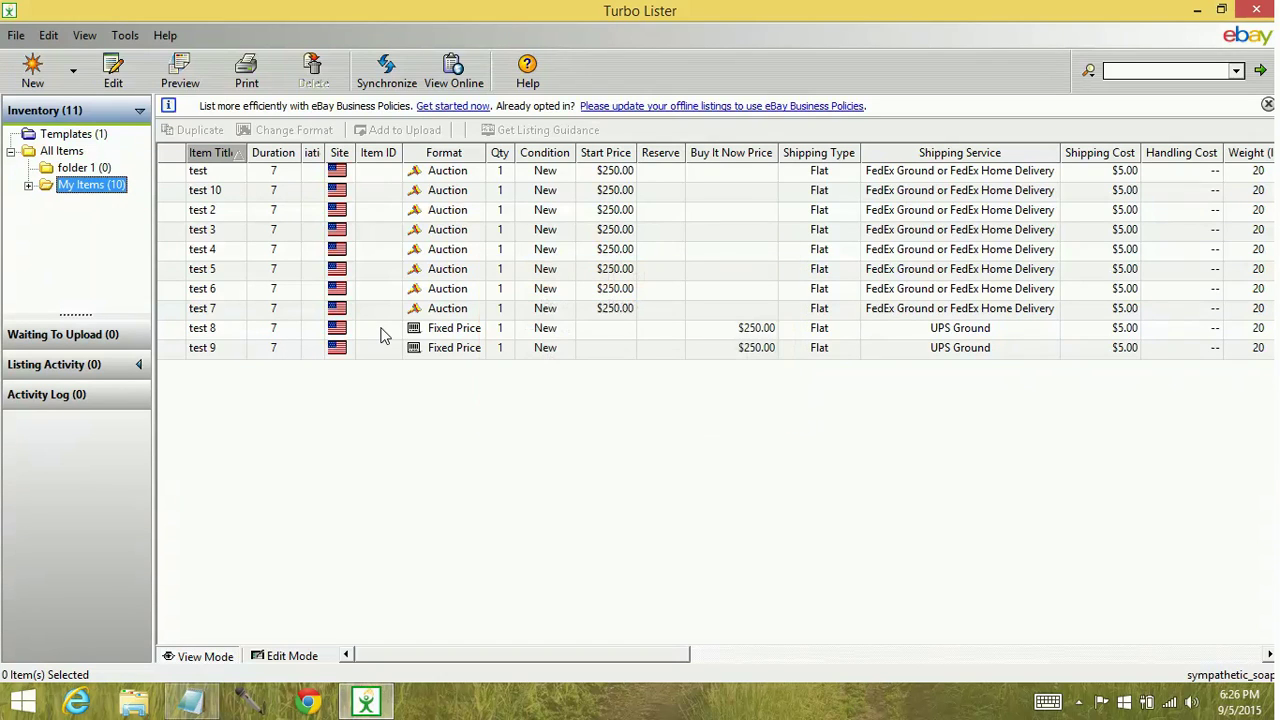
Expand My Items and rename its subfolder "folder 2" as "folder 2.5"
left_click(28, 187)
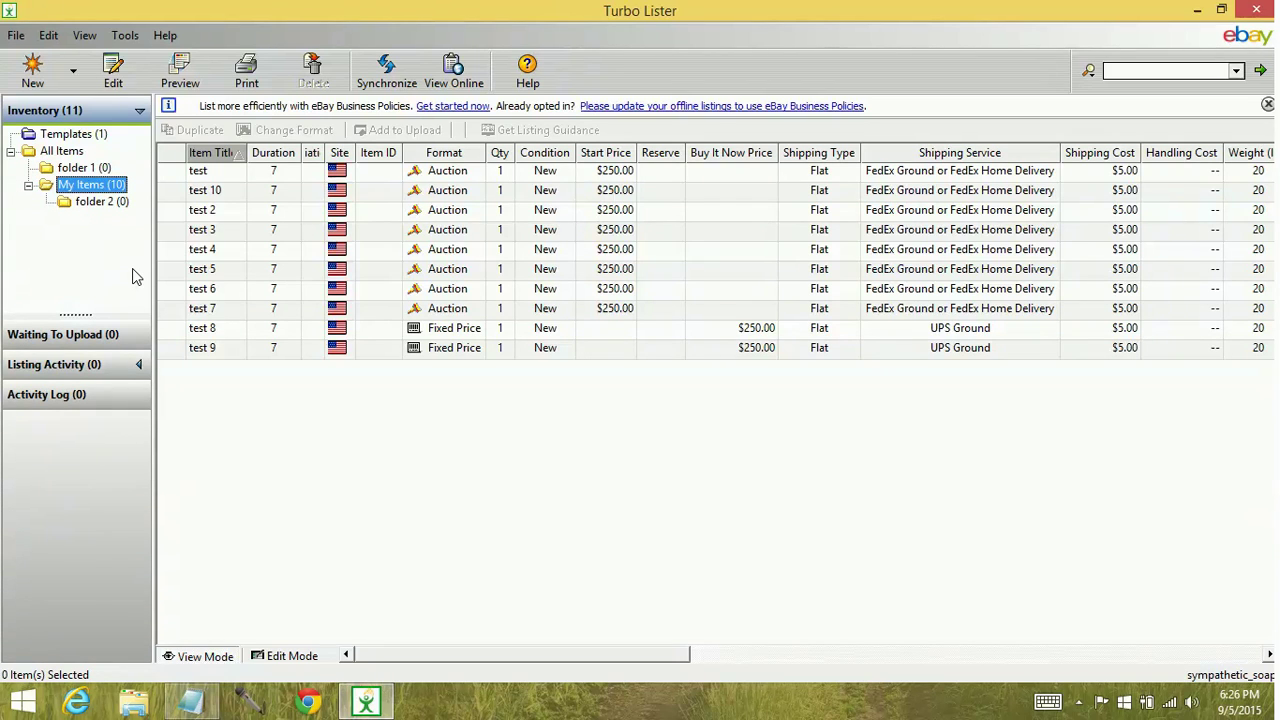
right_click(104, 205)
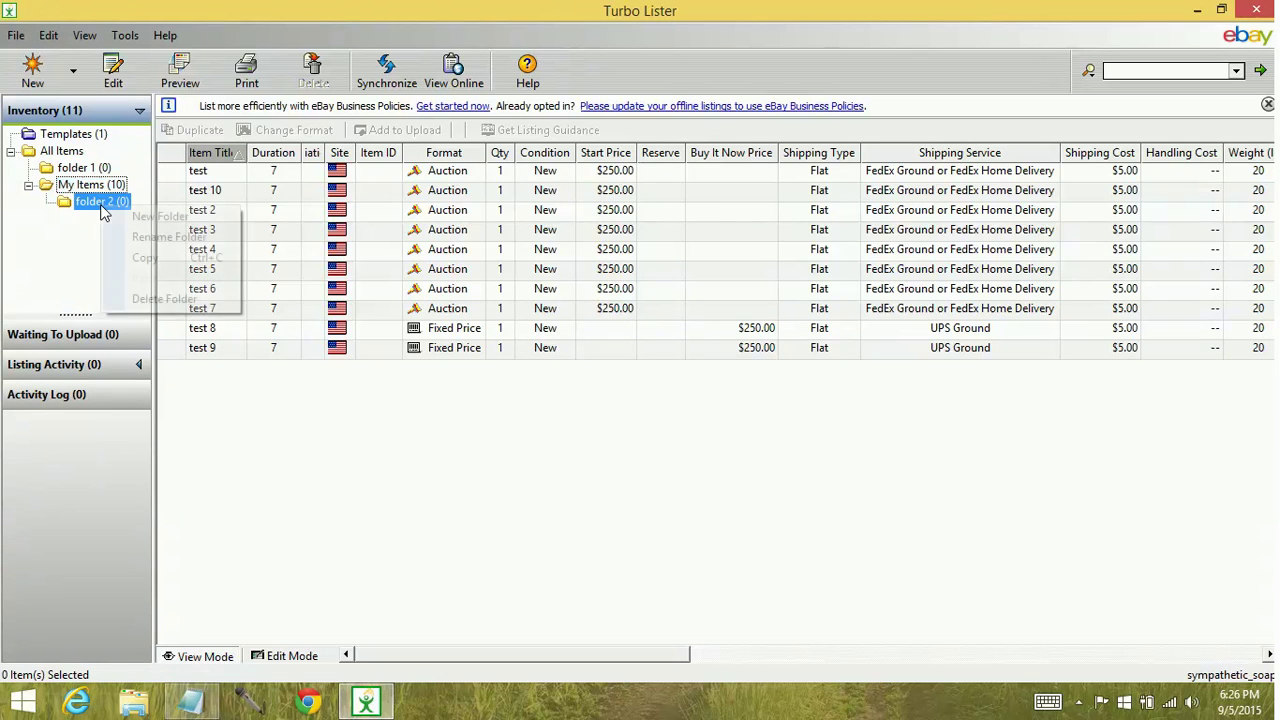
left_click(142, 238)
left_click(672, 349)
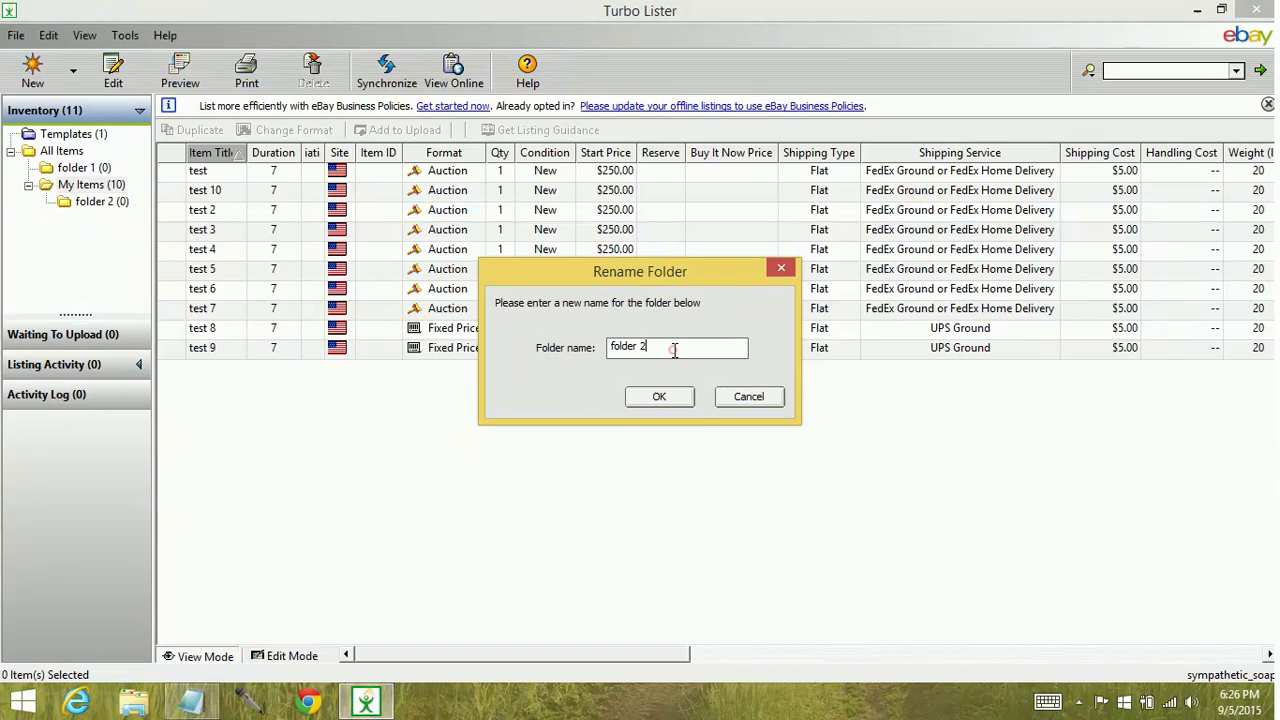
type(".5")
key("Return")
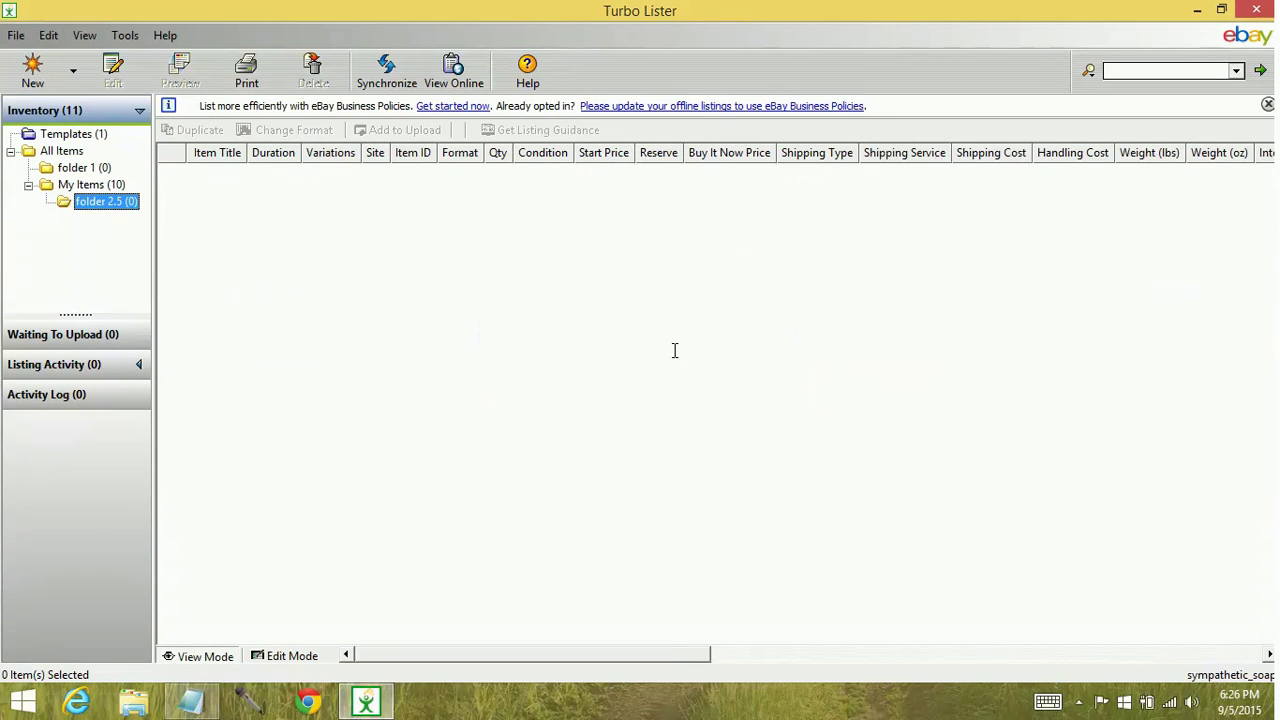
Delete the "folder 2.5" subfolder from My Items, agreeing to remove everything contained in it
right_click(121, 201)
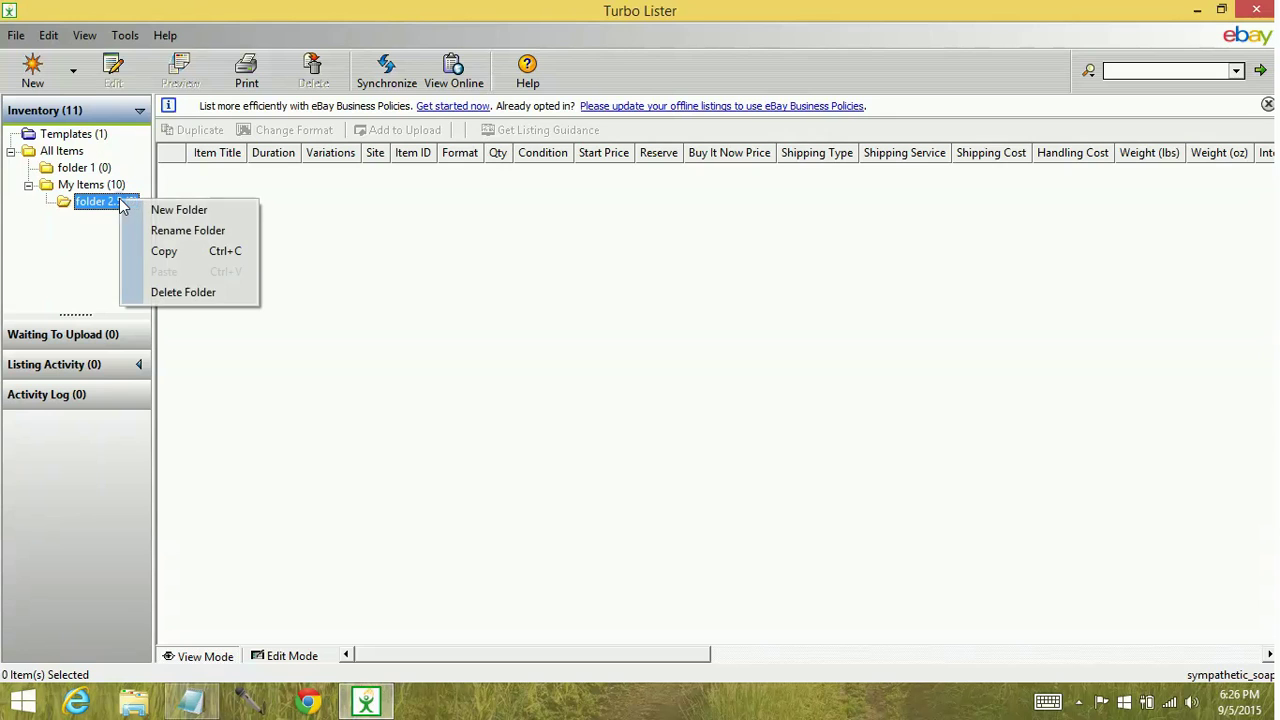
left_click(164, 294)
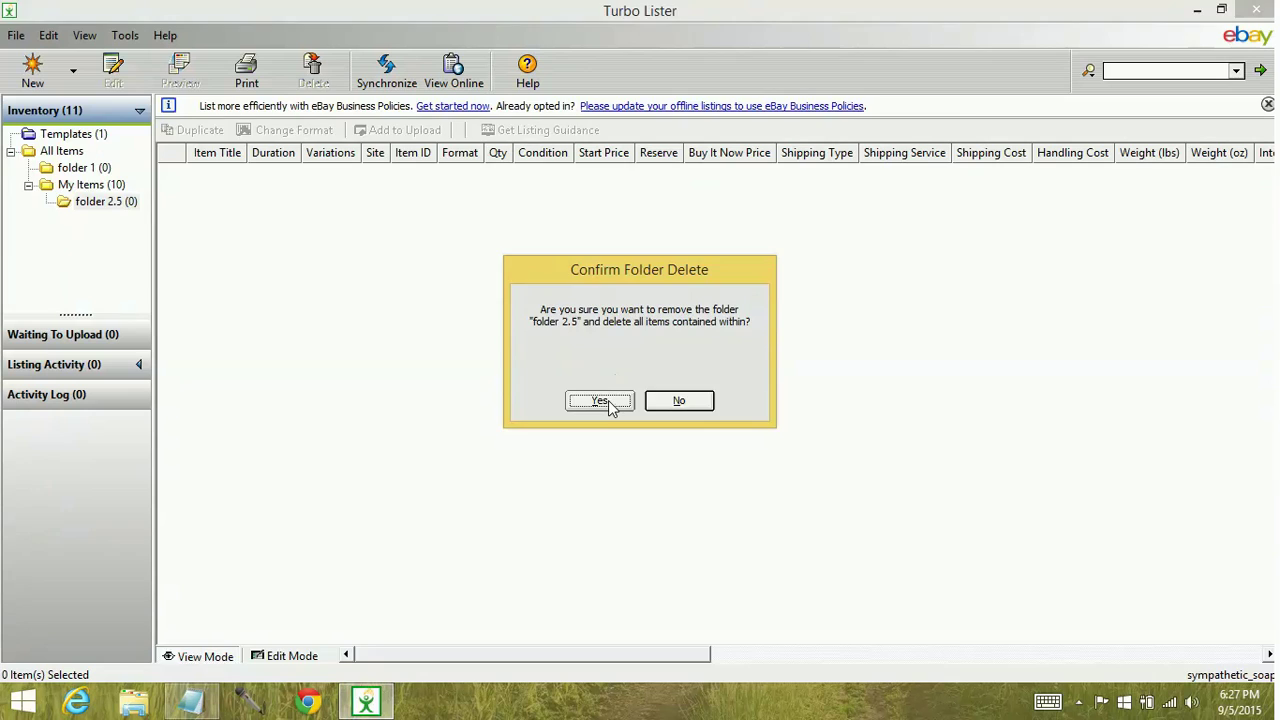
left_click(609, 402)
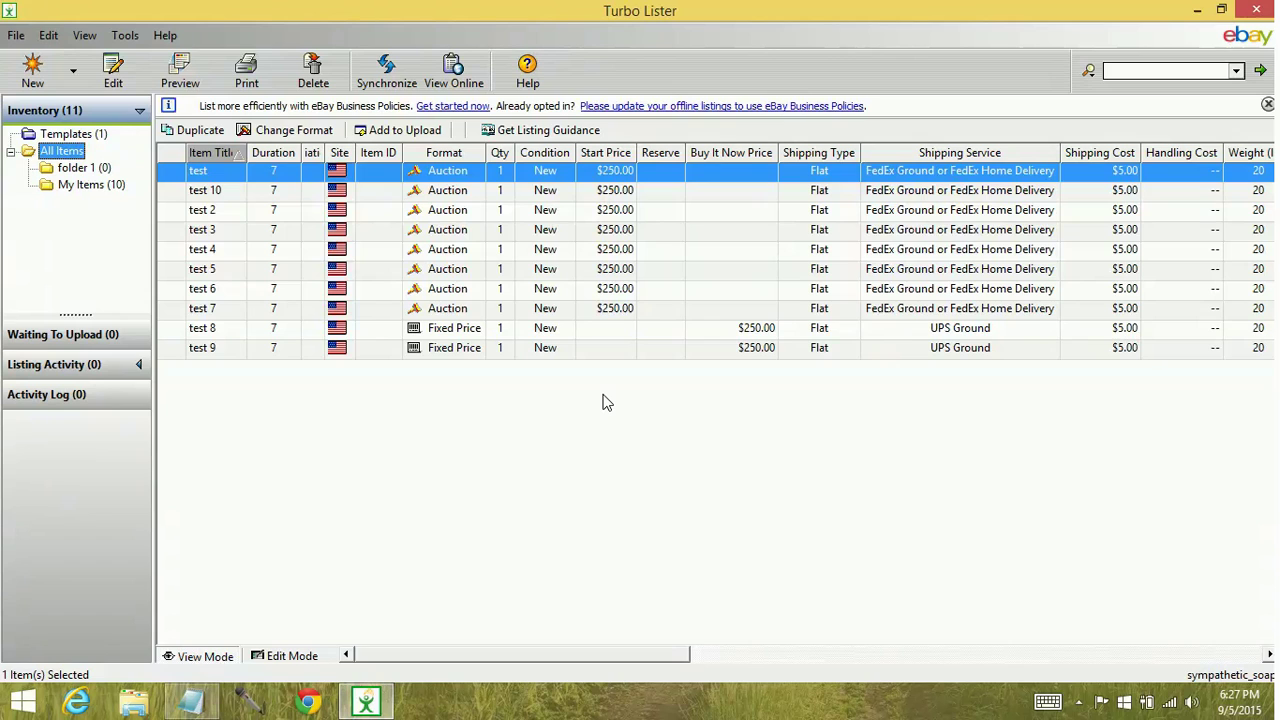
Move "folder 1" into the My Items folder and expand My Items to show it
left_click(75, 170)
left_click(86, 186)
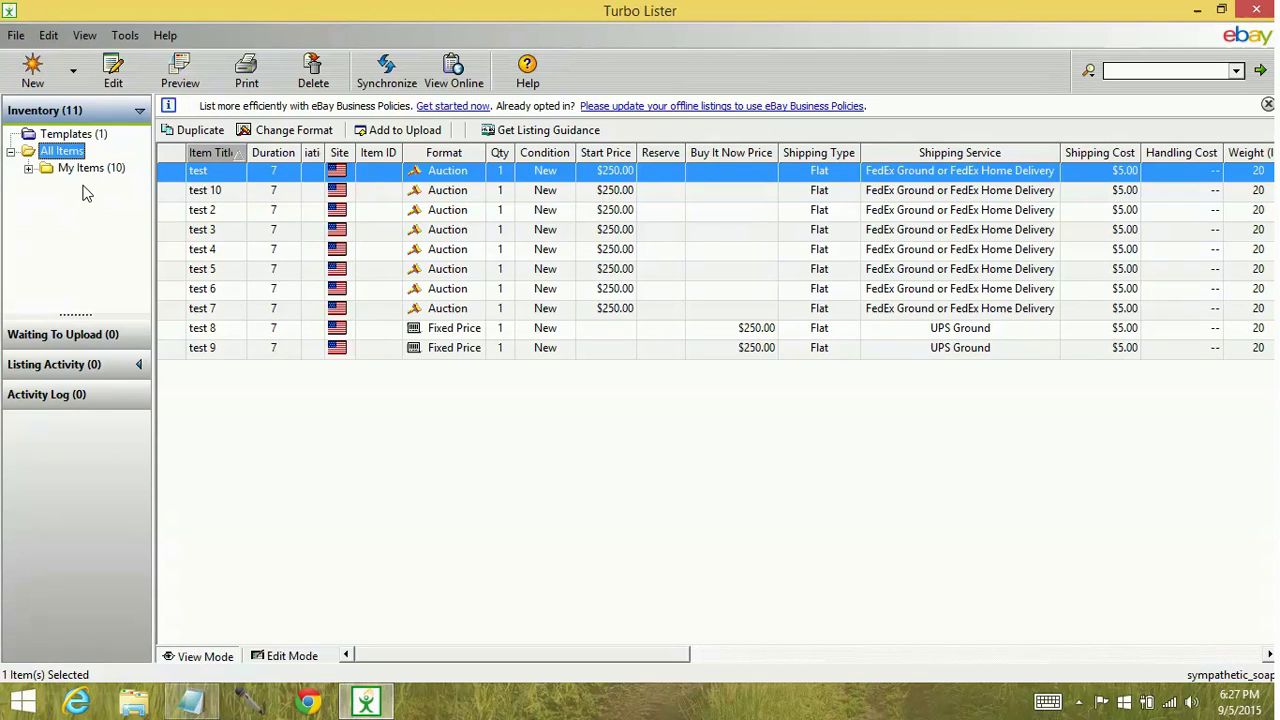
left_click(29, 168)
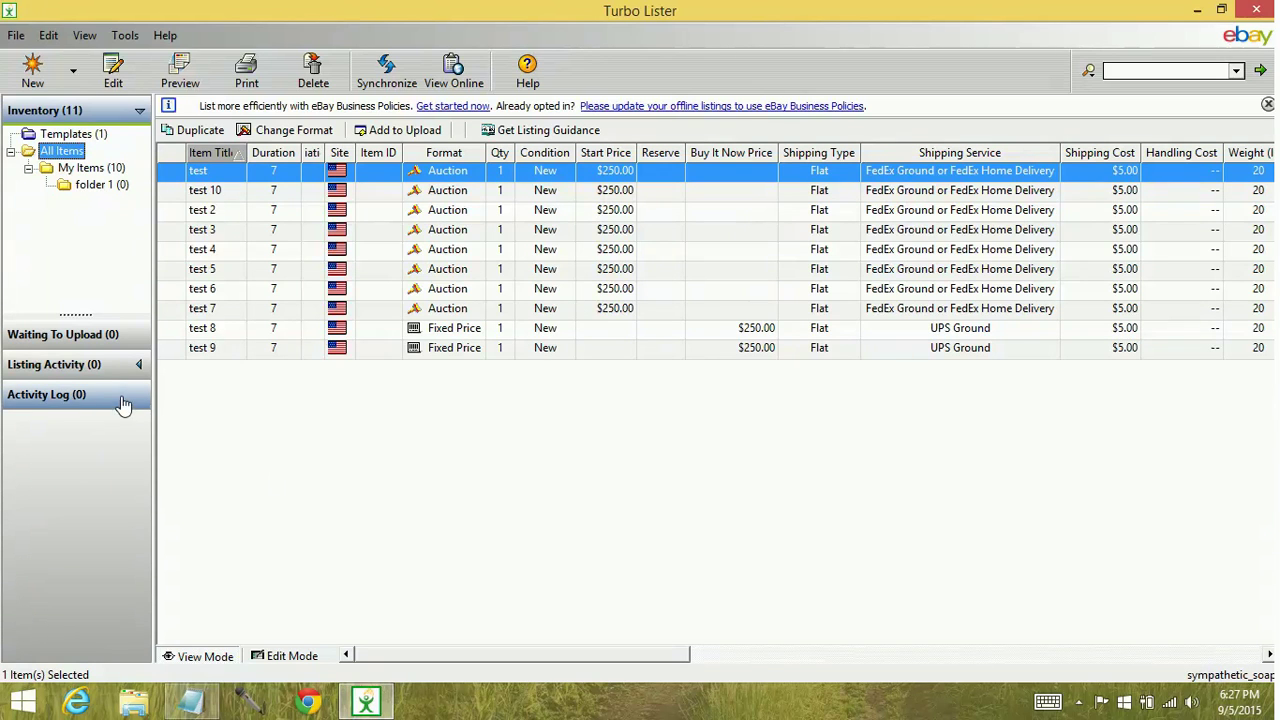
Examine the subfolders of Scheduled Listings and Active Listings under Listing Activity, and return to the inventory
left_click(98, 366)
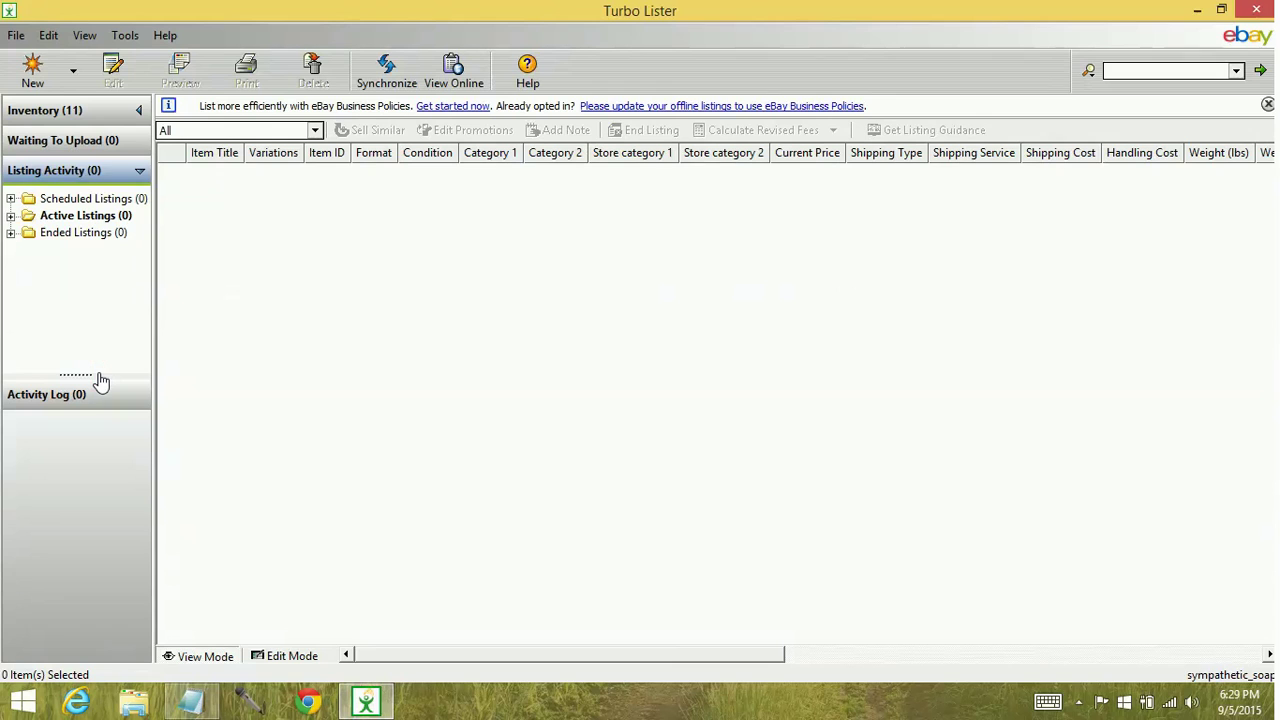
left_click(11, 199)
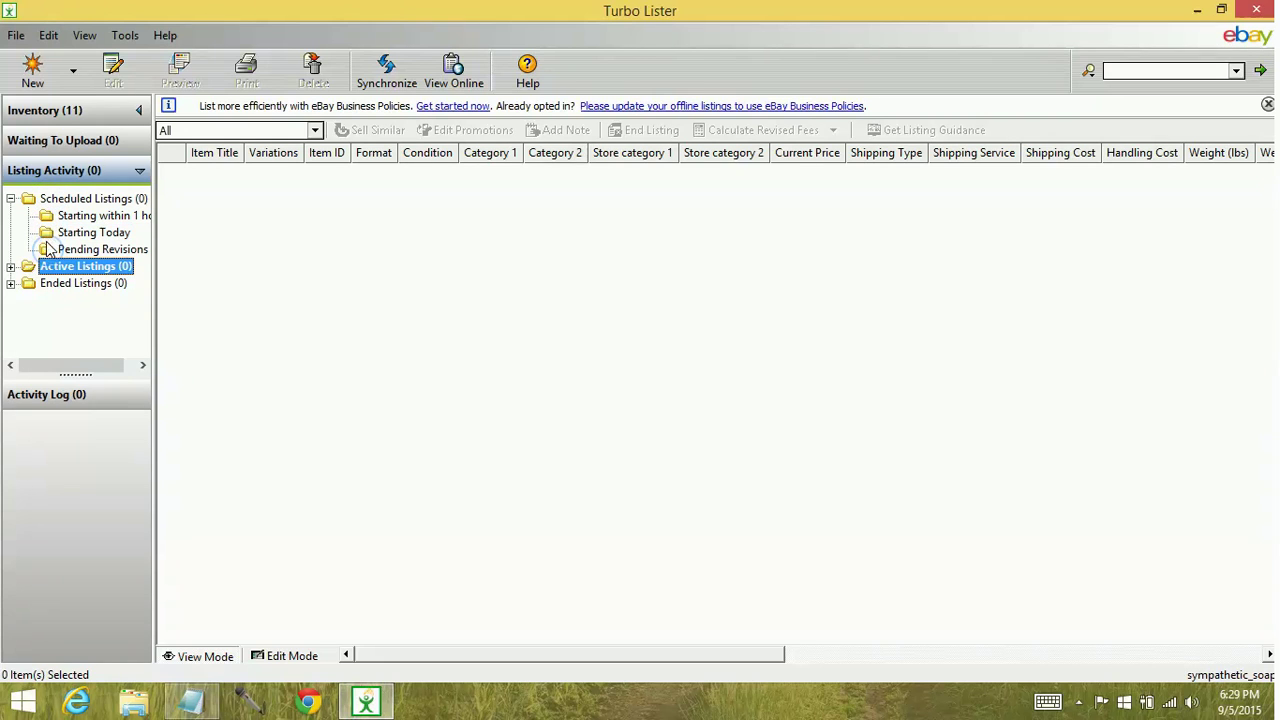
left_click(10, 199)
left_click(10, 215)
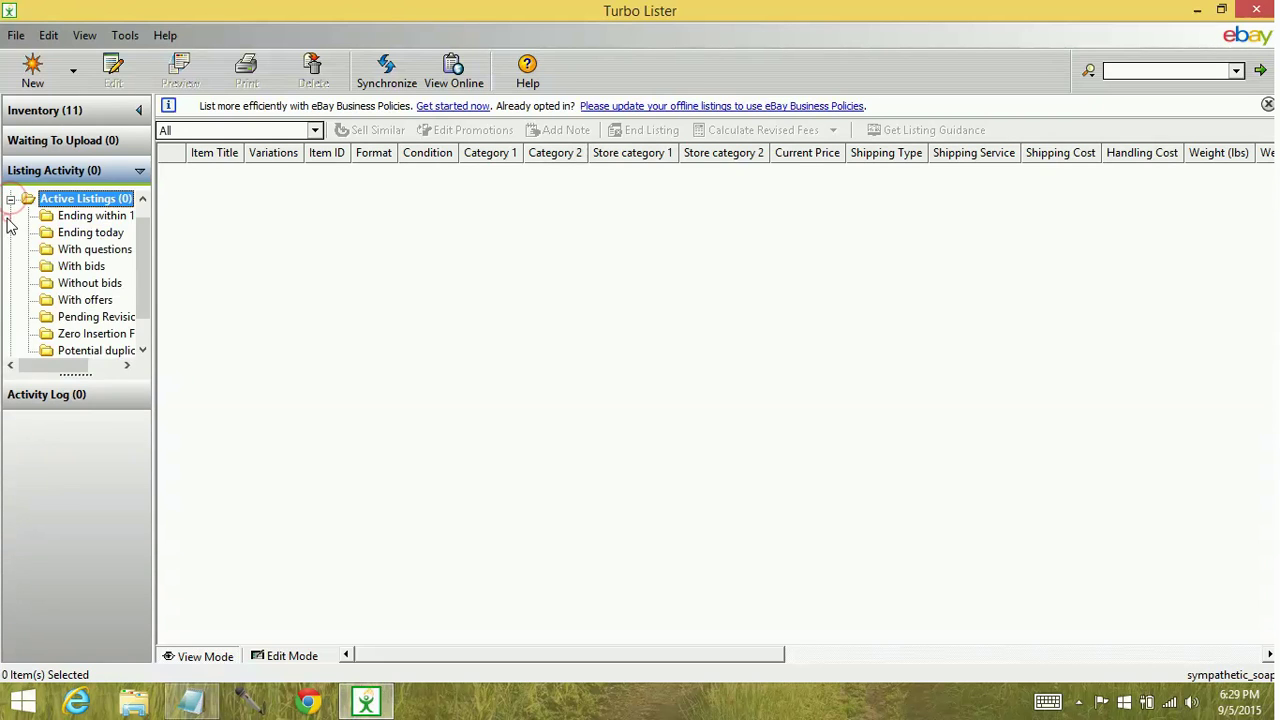
left_click(47, 218)
left_click(10, 199)
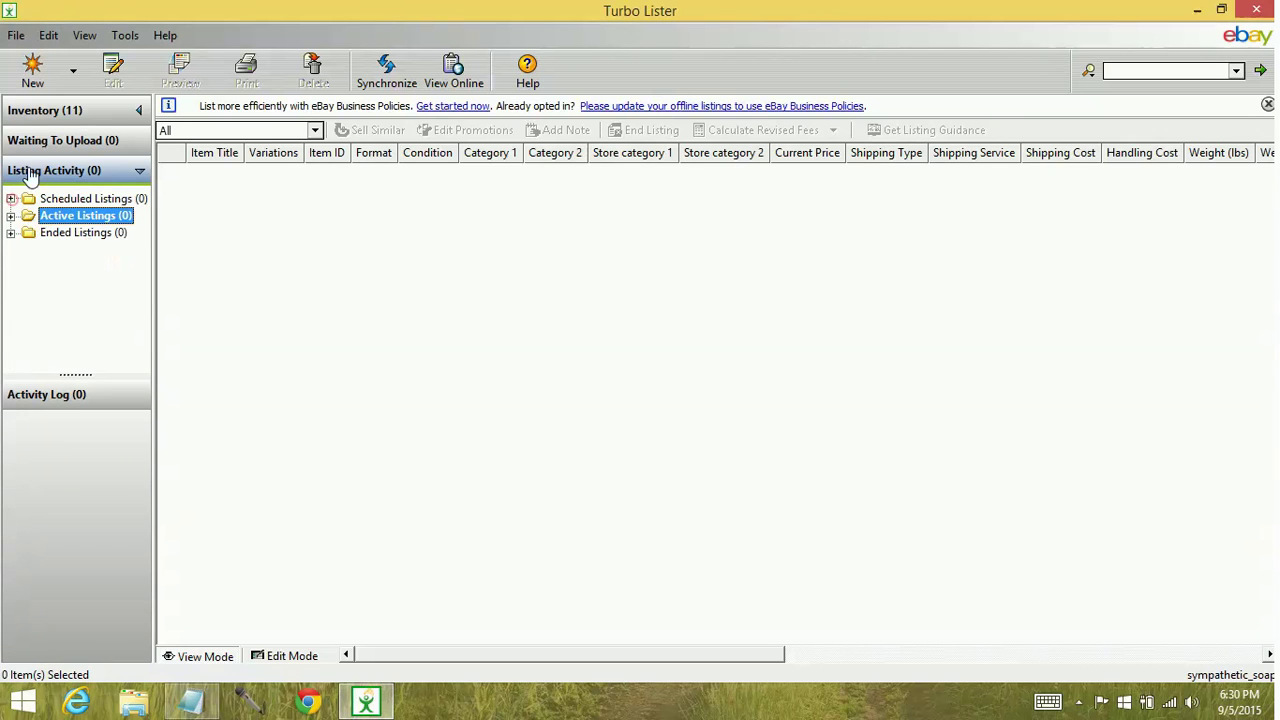
left_click(42, 112)
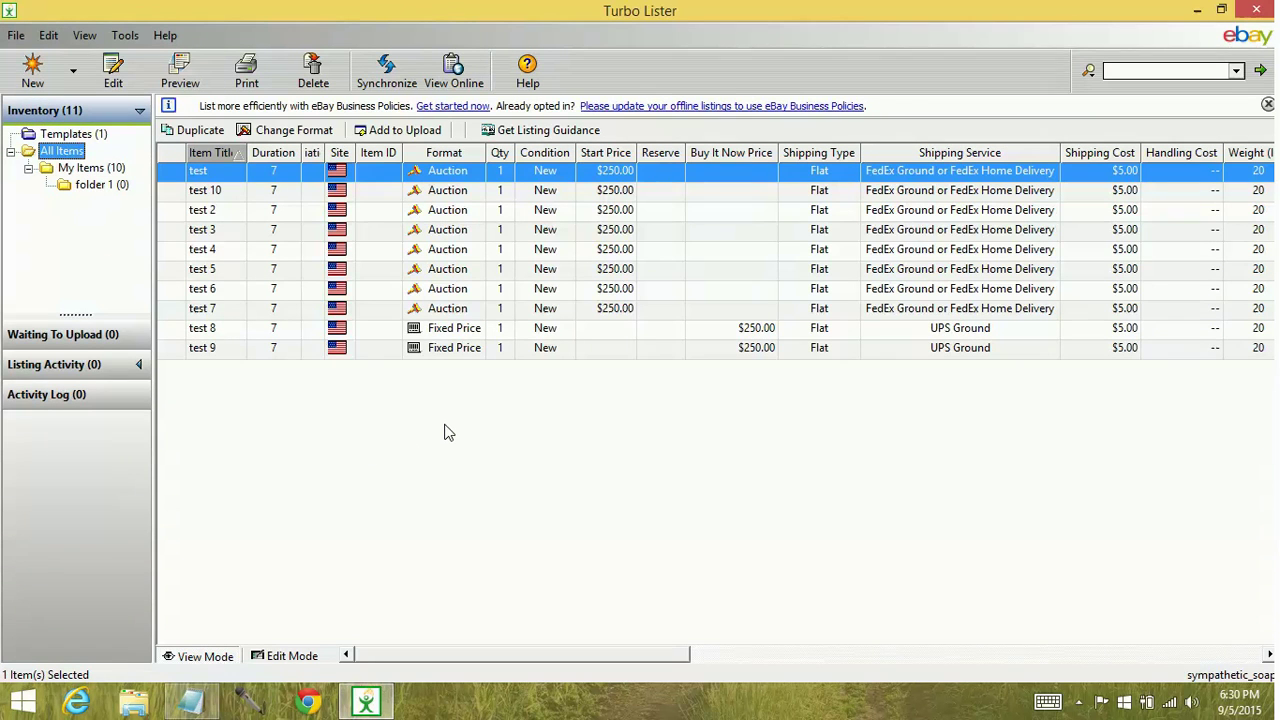